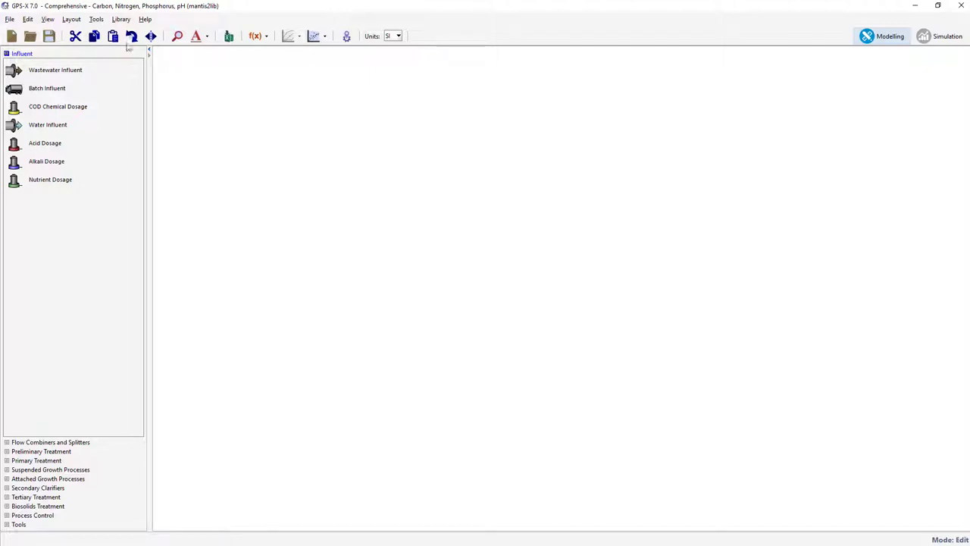
# Open the Tutorial 10 (Starting Point) sample layout from the tutorial examples
pyautogui.click(9, 19)
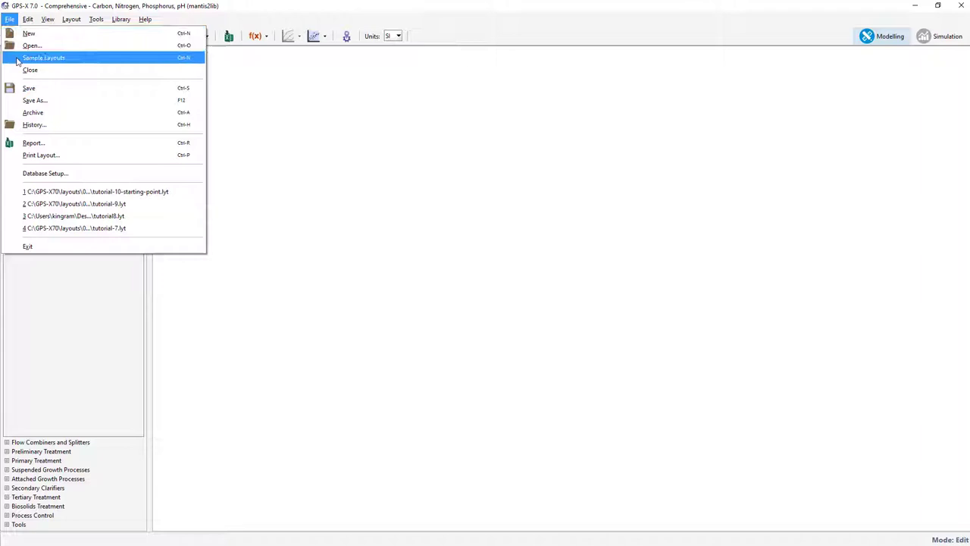
pyautogui.click(18, 58)
pyautogui.click(259, 282)
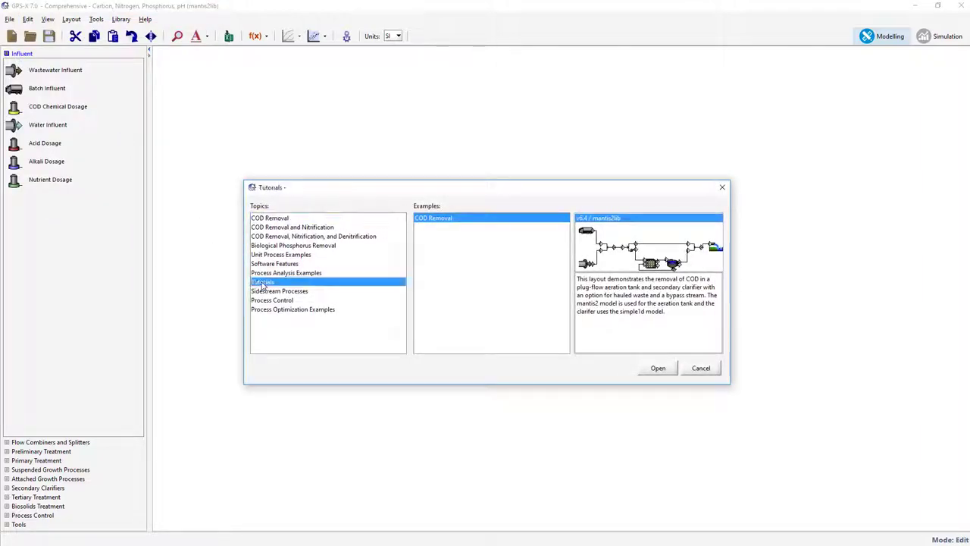
pyautogui.click(420, 301)
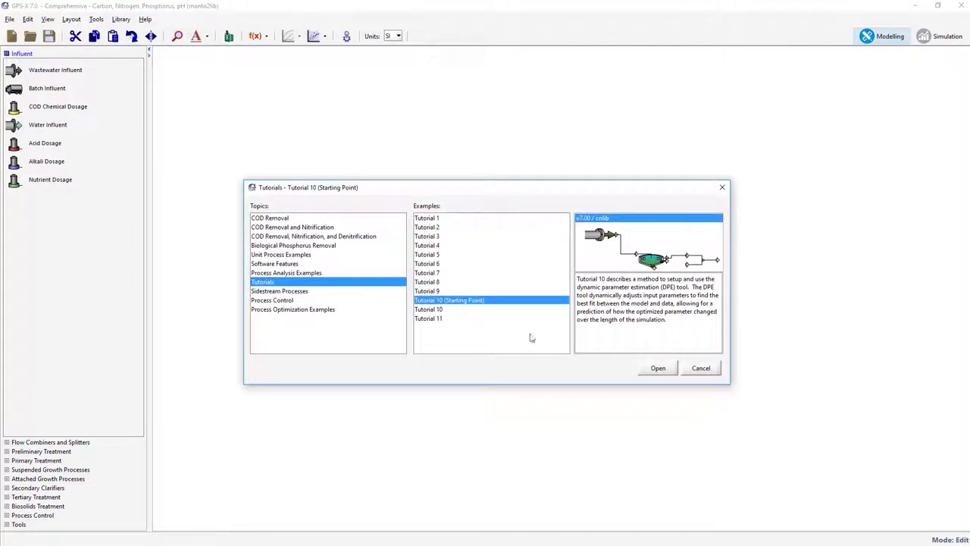
pyautogui.click(654, 370)
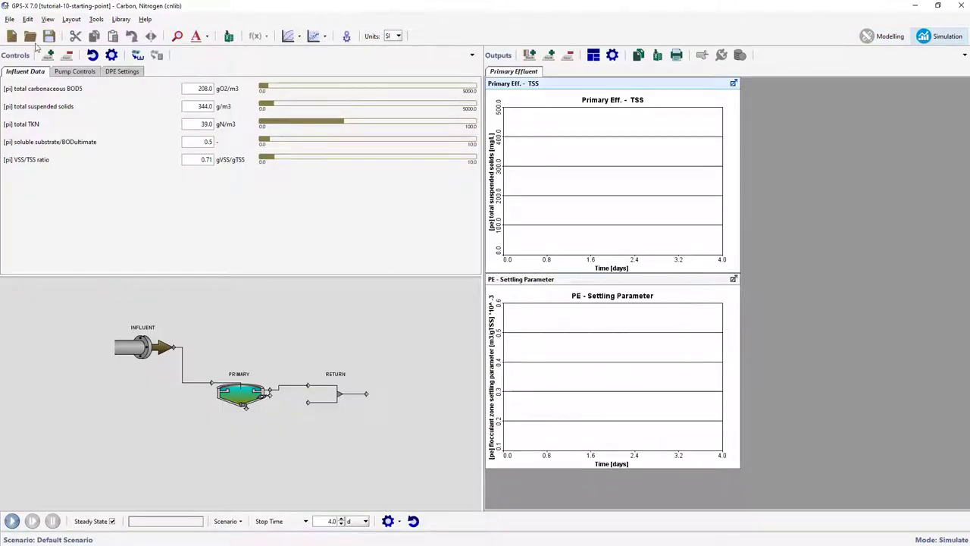
# Save the layout under the new name tutorial10
pyautogui.click(9, 19)
pyautogui.click(17, 100)
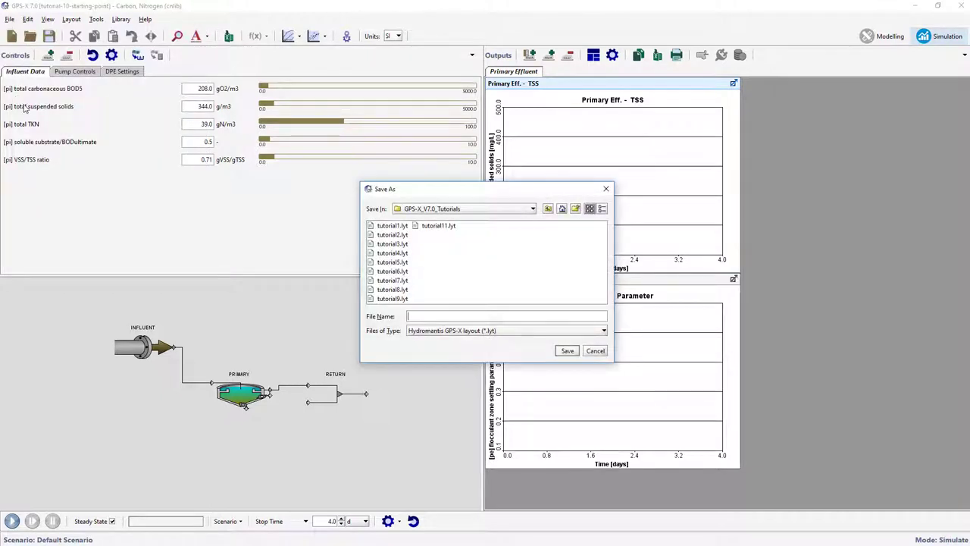
pyautogui.write('tutorial10')
pyautogui.press('Return')
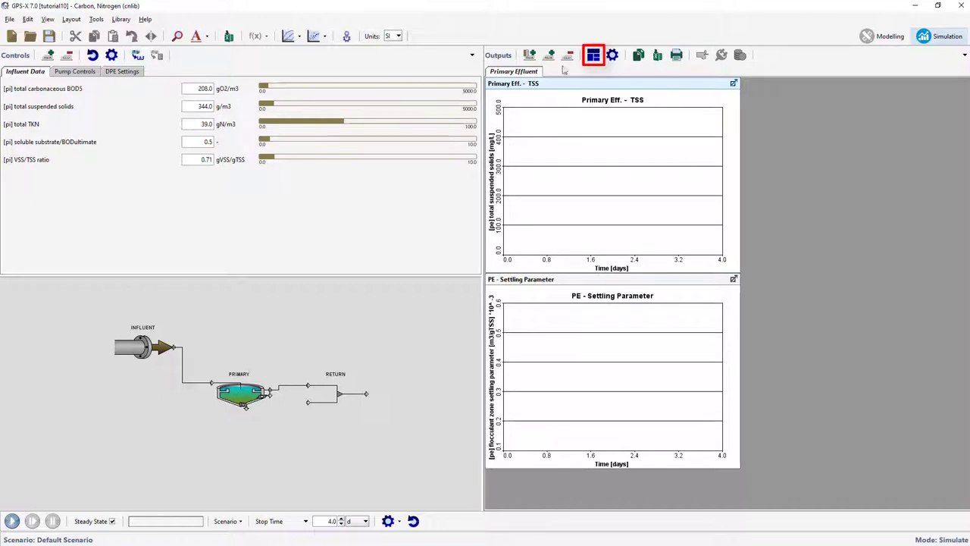
# Tile the output graphs and run the simulation to plot primary effluent TSS against measured data
pyautogui.click(594, 56)
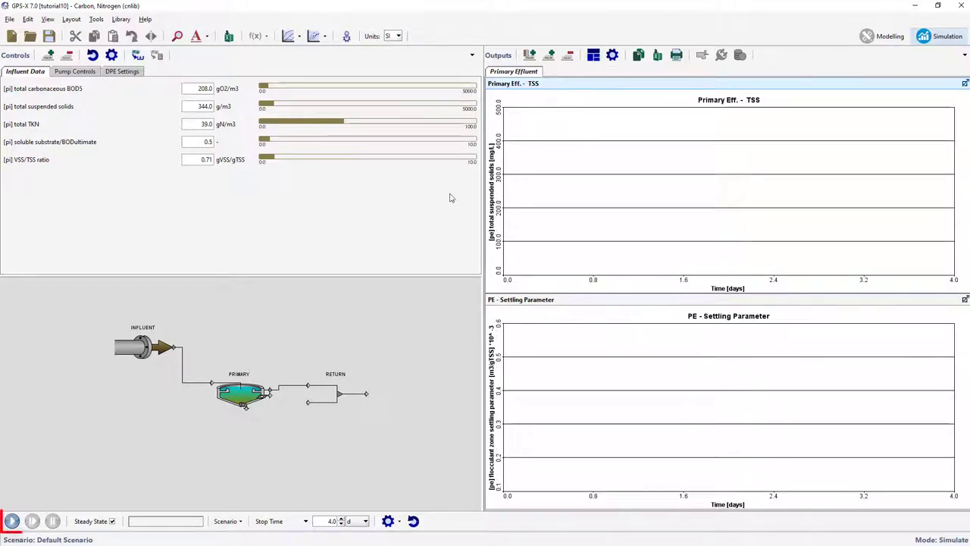
pyautogui.click(12, 521)
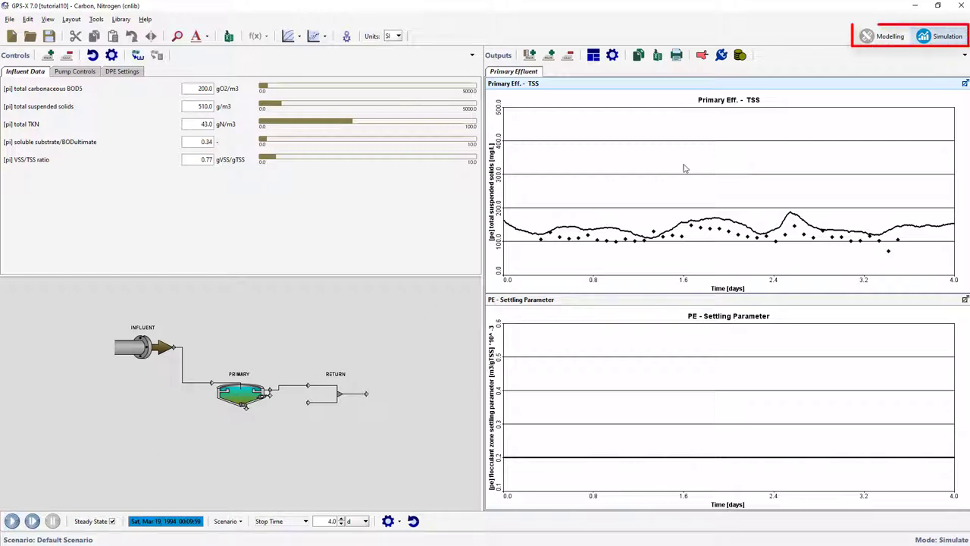
# In Modelling mode, set PRIMARY(pe) total suspended solids as the optimizer target variable
pyautogui.click(867, 37)
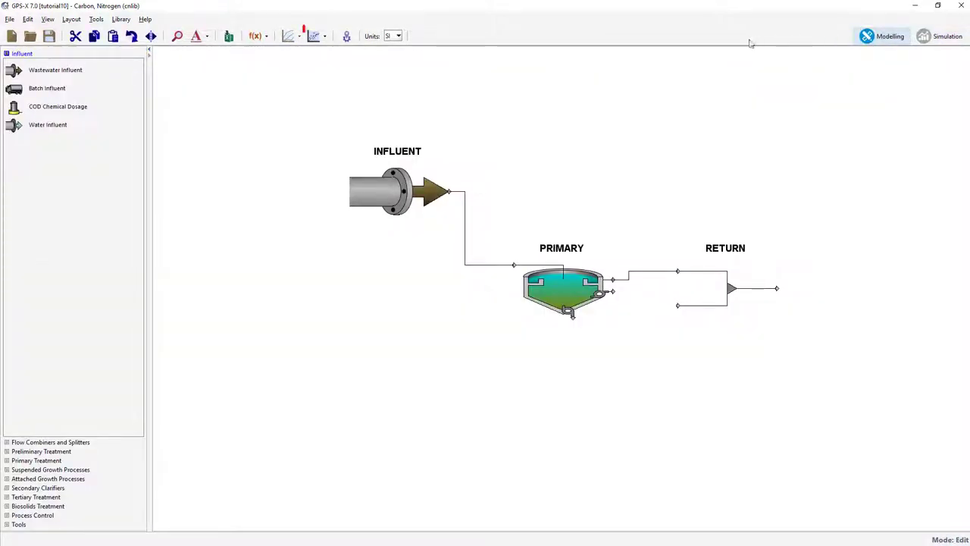
pyautogui.click(317, 38)
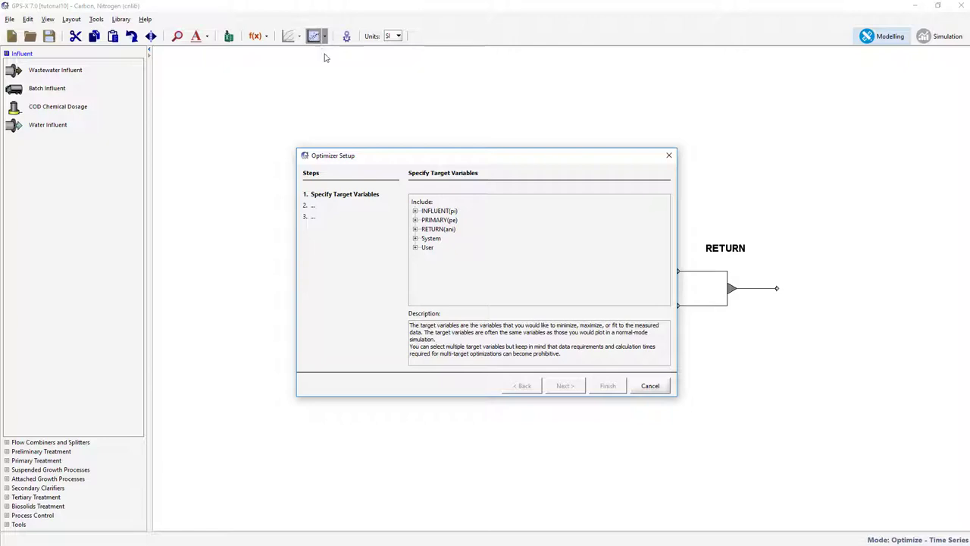
pyautogui.click(415, 220)
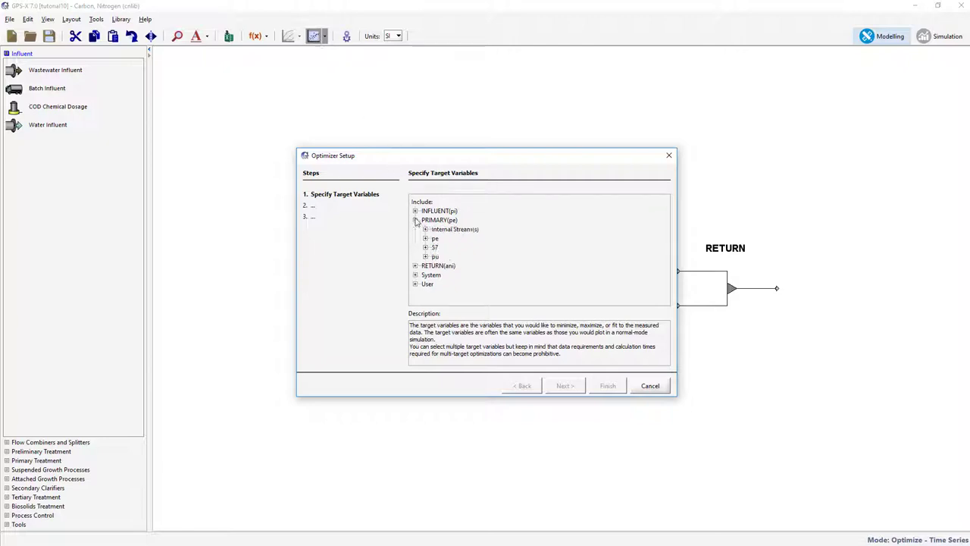
pyautogui.click(424, 239)
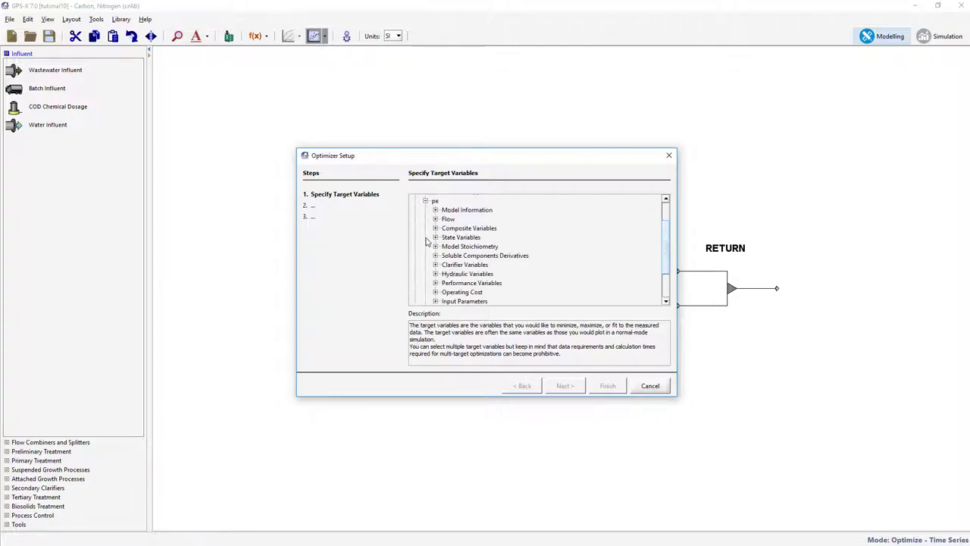
pyautogui.click(436, 228)
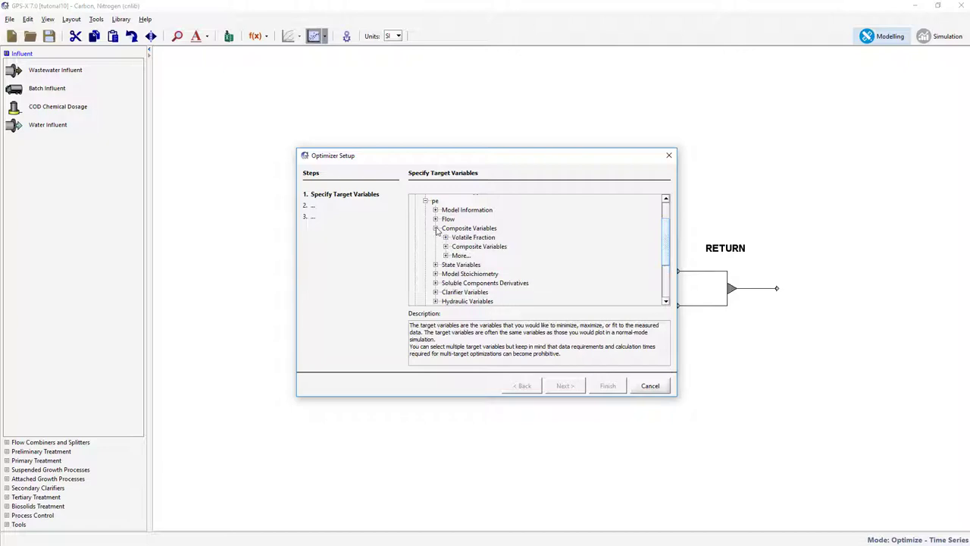
pyautogui.click(446, 247)
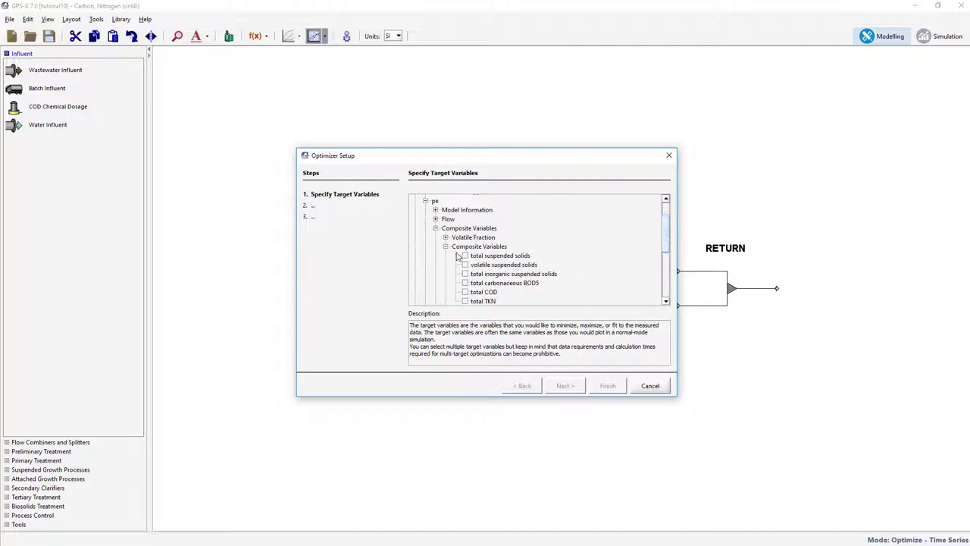
pyautogui.click(466, 255)
pyautogui.click(563, 386)
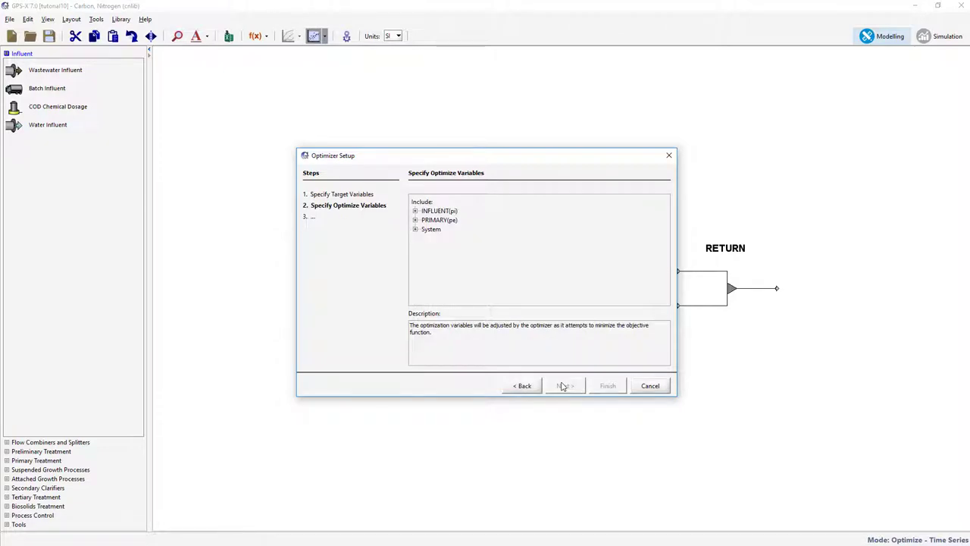
# Choose the PRIMARY flocculant zone settling parameter as the variable to optimize
pyautogui.click(416, 220)
pyautogui.click(425, 247)
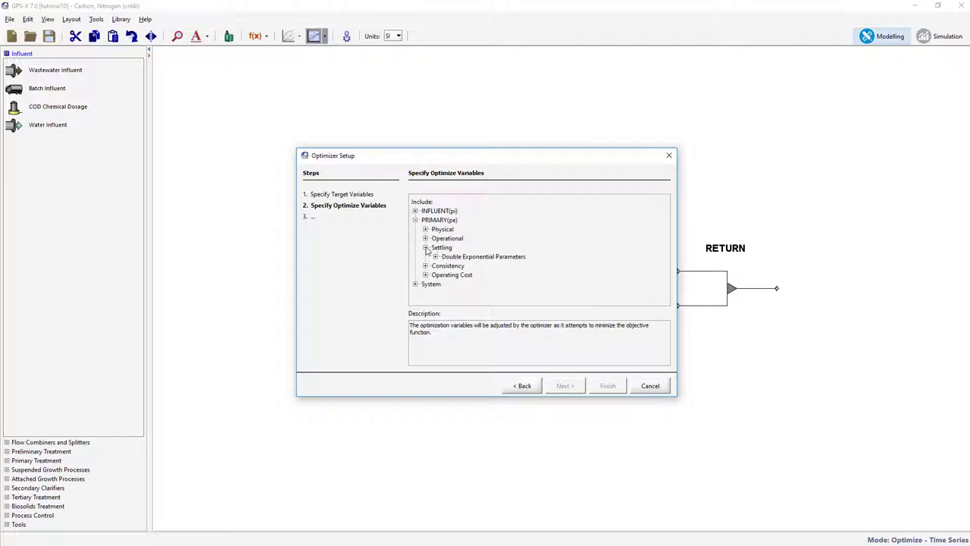
pyautogui.click(436, 256)
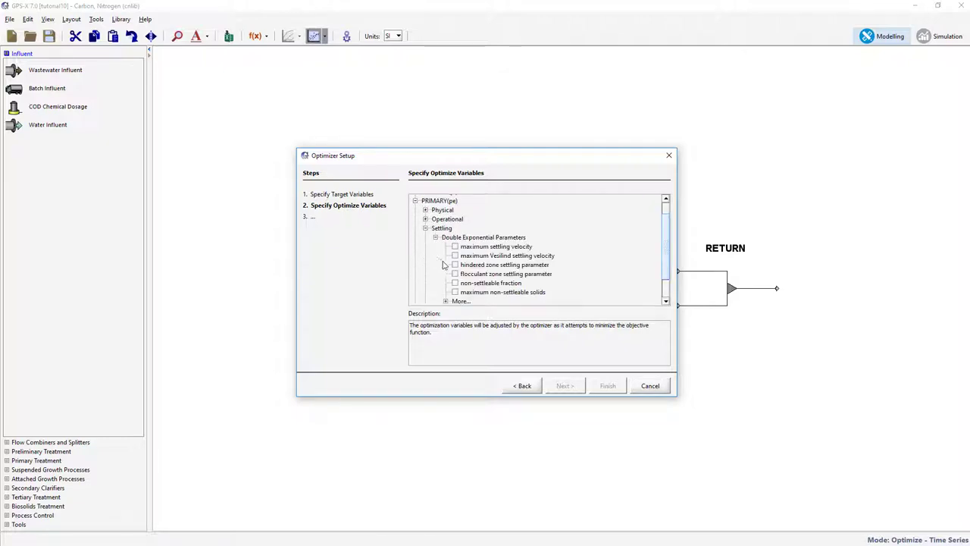
pyautogui.click(455, 273)
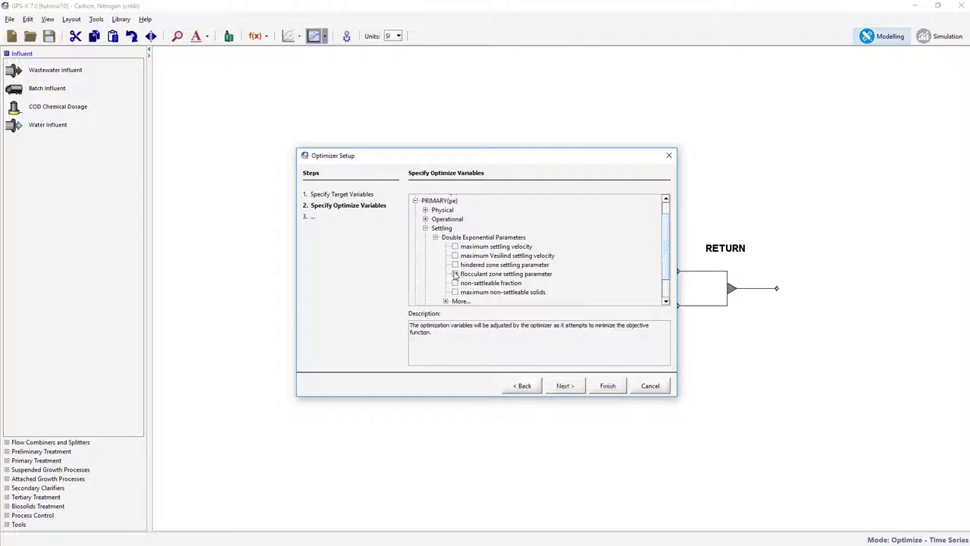
pyautogui.click(570, 392)
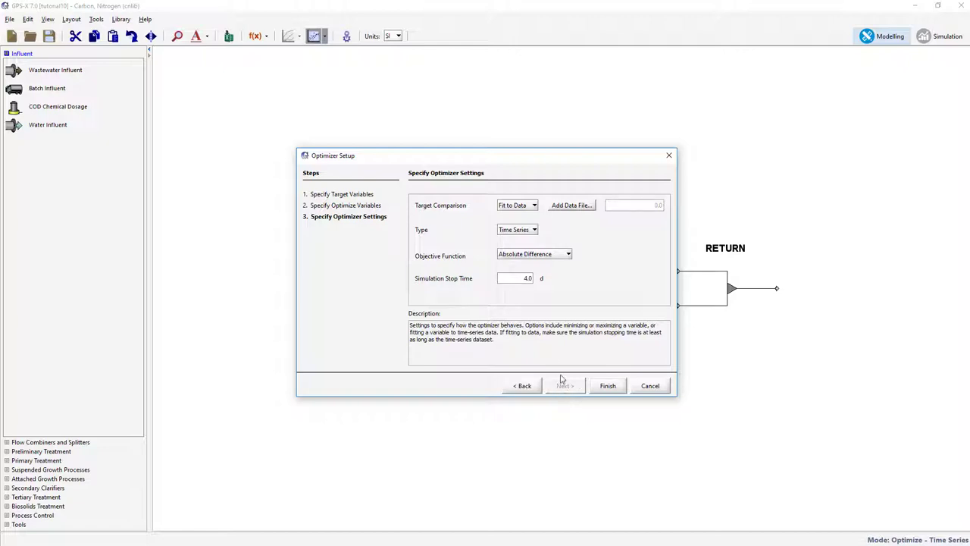
# Change the optimizer type from Time Series to DPE and finish the setup
pyautogui.click(531, 232)
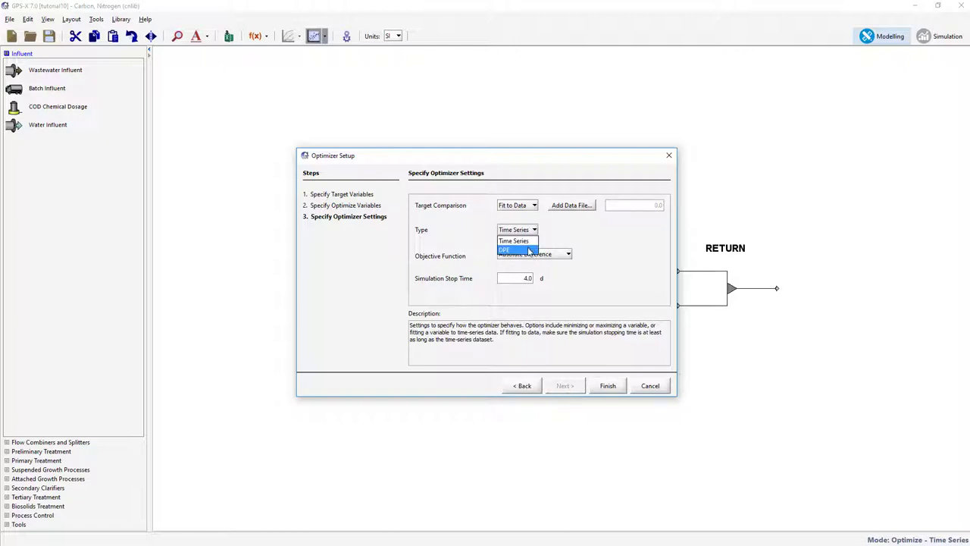
pyautogui.click(529, 250)
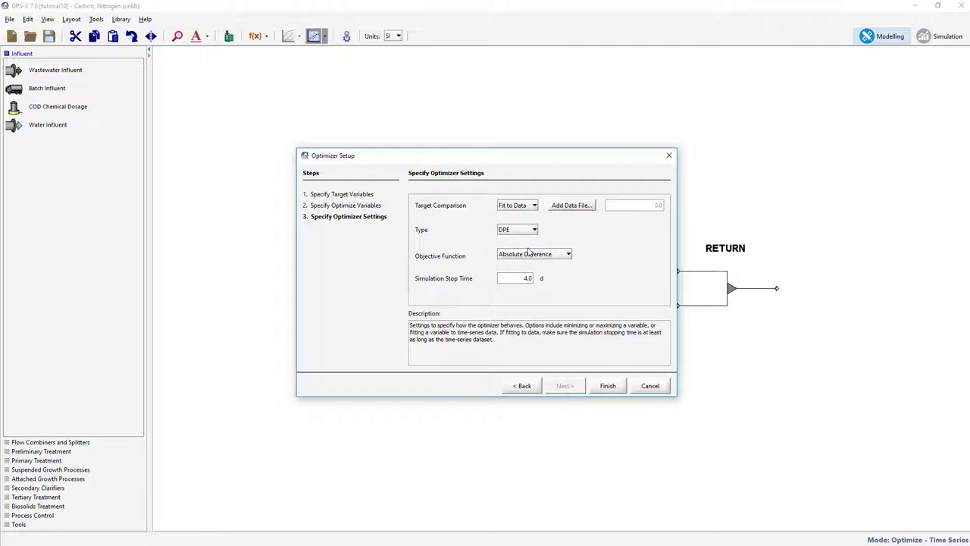
pyautogui.click(607, 386)
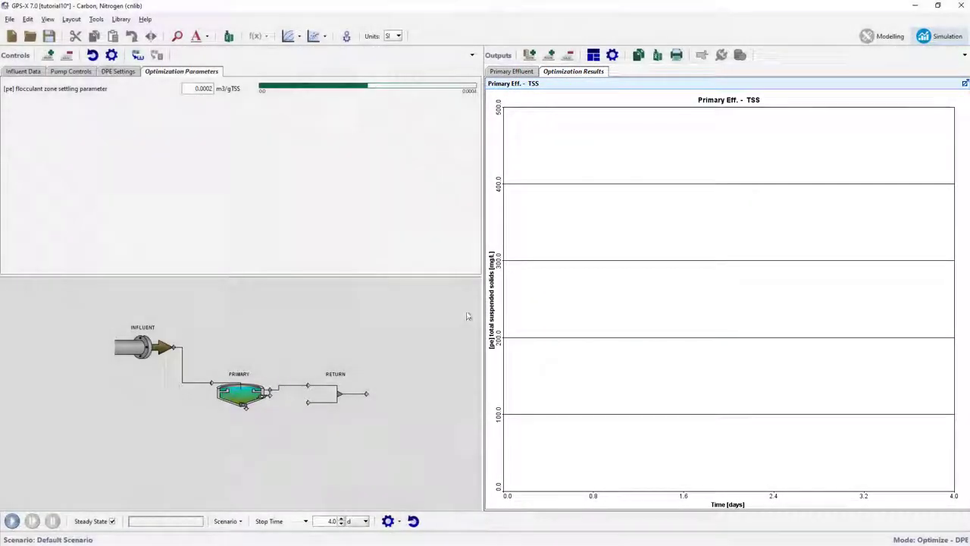
# Enter a range of 0.0001 minimum and 0.005 maximum for the flocculant zone settling parameter
pyautogui.click(112, 56)
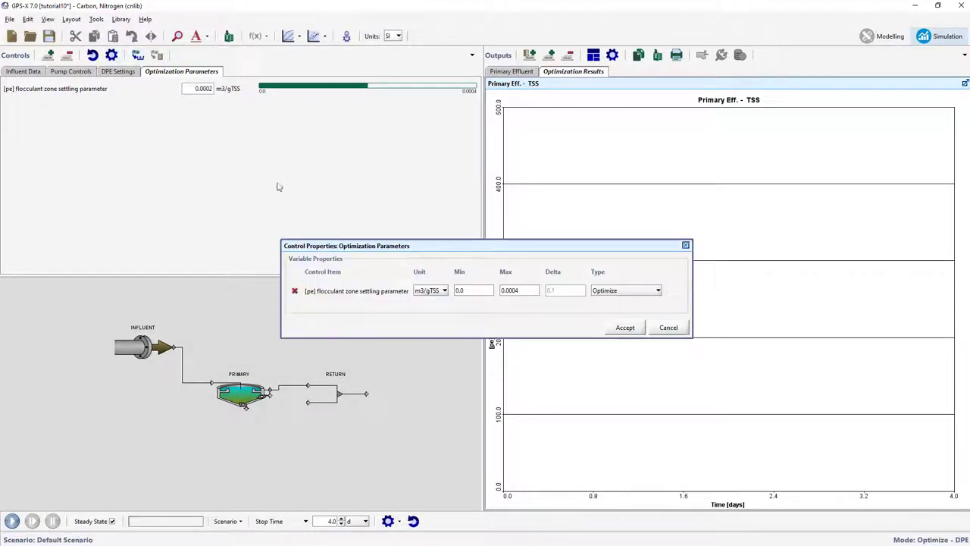
pyautogui.moveTo(466, 290); pyautogui.dragTo(453, 293)
pyautogui.write('0.0001')
pyautogui.press('Tab')
pyautogui.write('0')
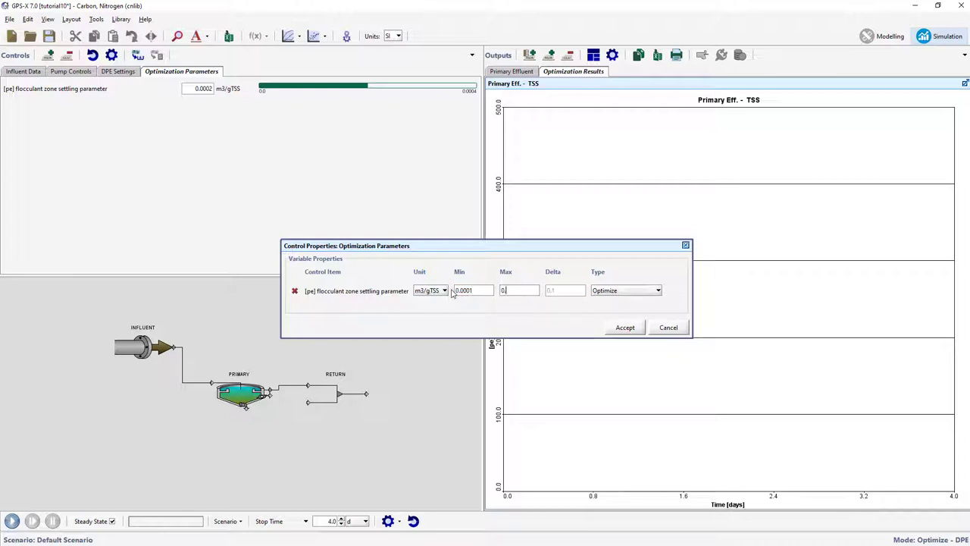
pyautogui.write('.005')
# Accept the new parameter range, save the project and start the DPE optimization run
pyautogui.click(623, 329)
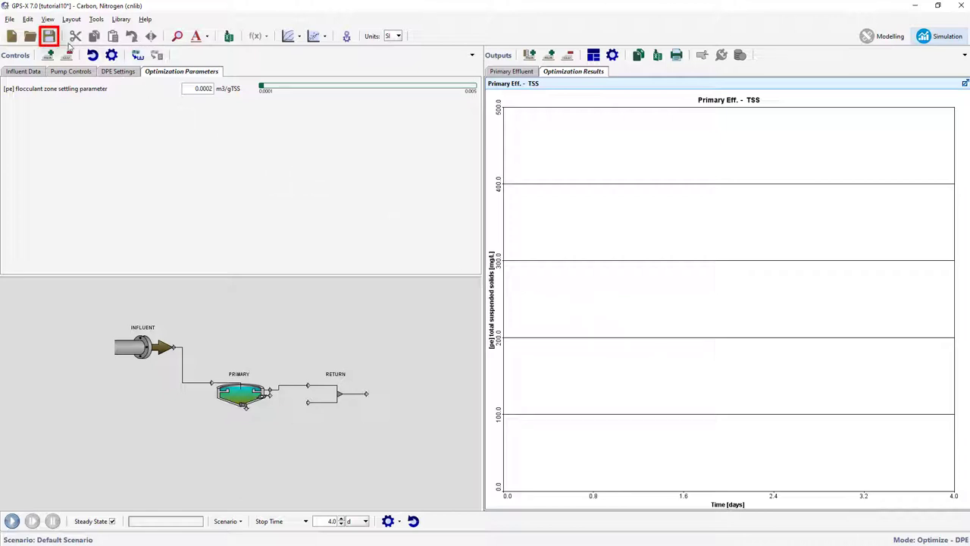
pyautogui.click(49, 37)
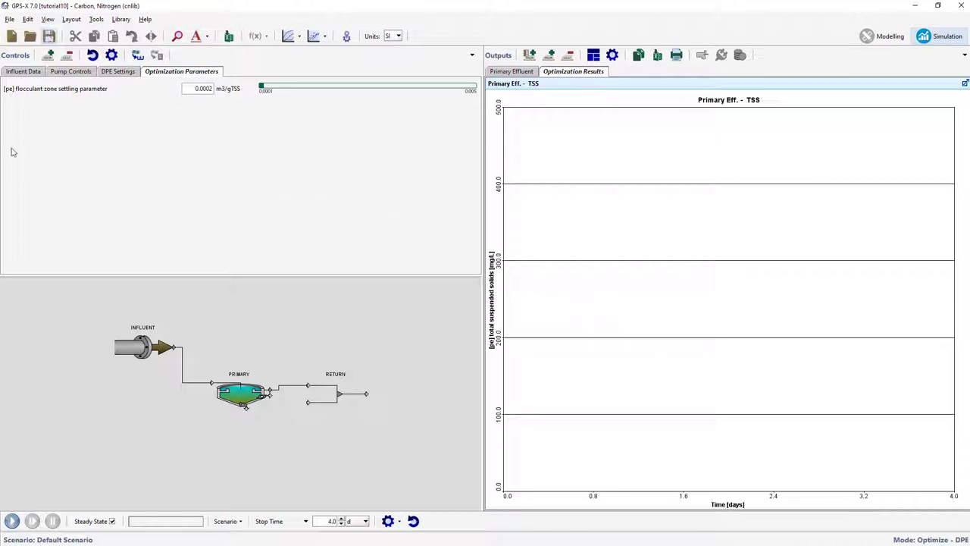
pyautogui.click(11, 521)
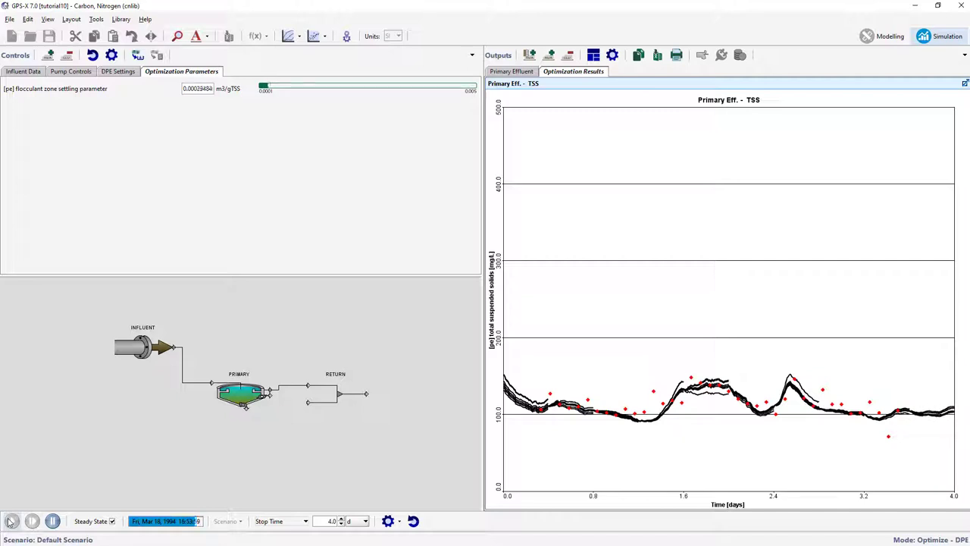
# Rerun DPE with a 1 d time window and compare the settling parameter and effluent TSS plots
pyautogui.click(51, 520)
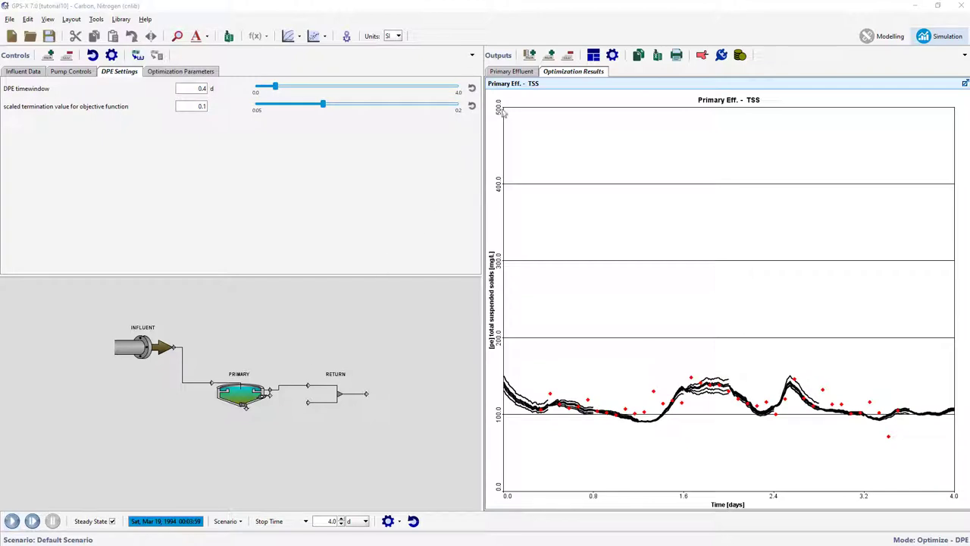
pyautogui.click(514, 72)
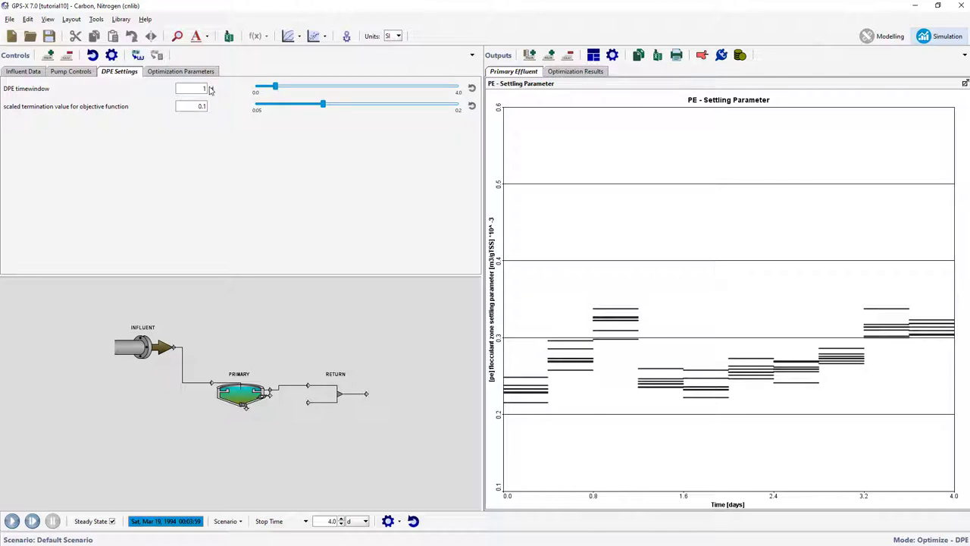
pyautogui.click(12, 520)
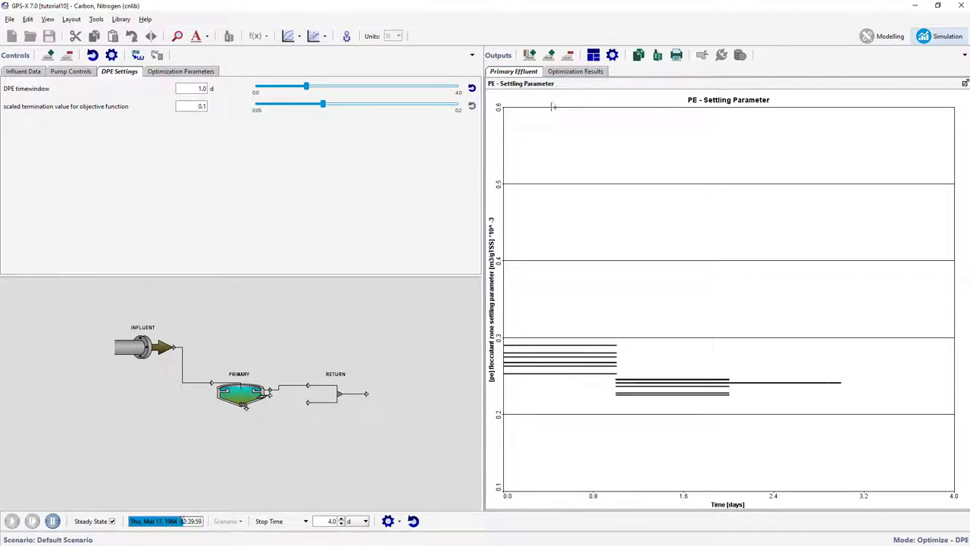
pyautogui.click(574, 72)
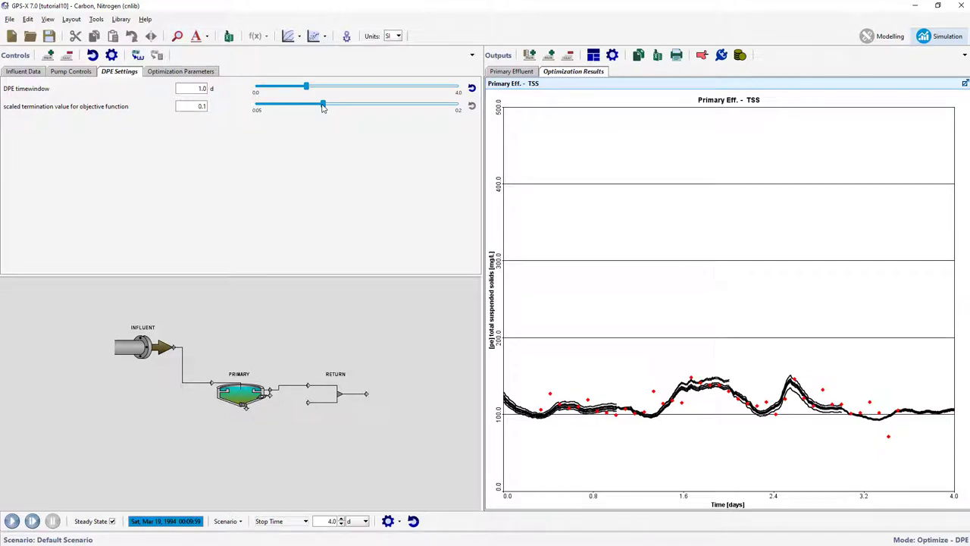
# Set the termination value to 0.2, rerun DPE, and check the settling parameter and TSS fits
pyautogui.moveTo(323, 107); pyautogui.dragTo(468, 110)
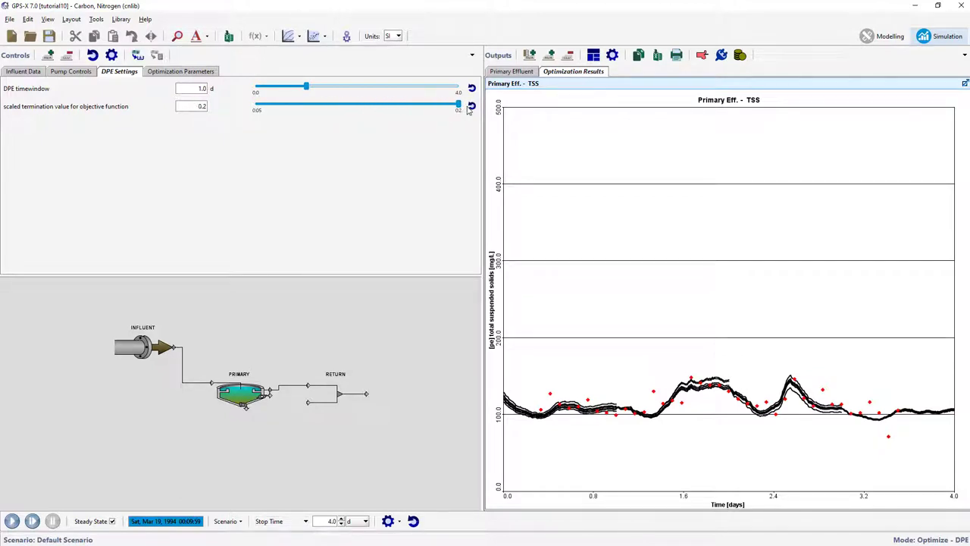
pyautogui.click(12, 522)
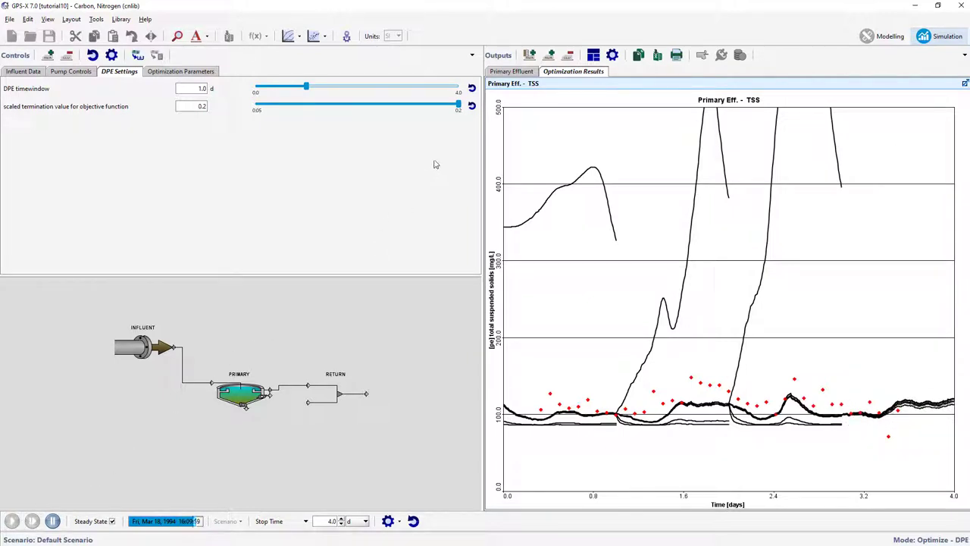
pyautogui.click(509, 72)
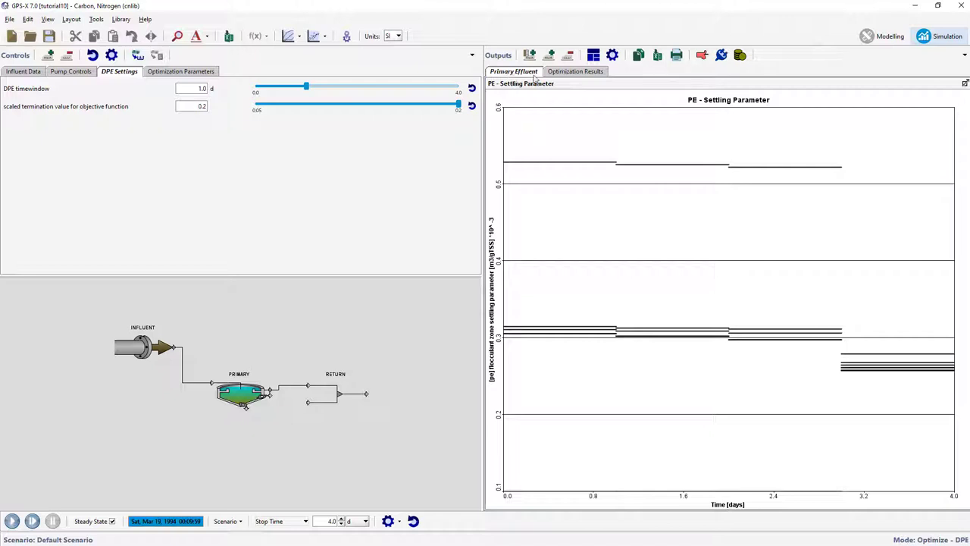
pyautogui.click(562, 73)
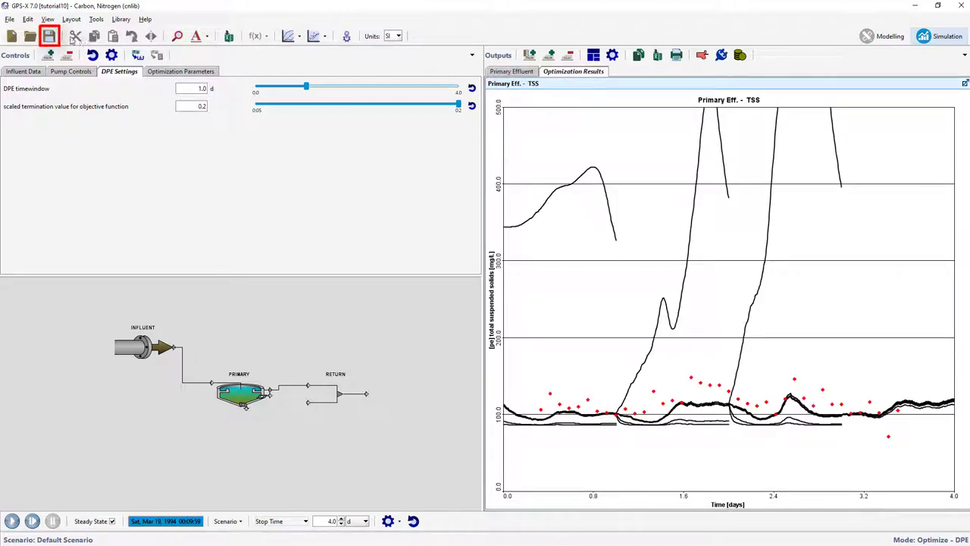
# Save tutorial10 with the 0.2 termination value and latest DPE fit results
pyautogui.click(48, 37)
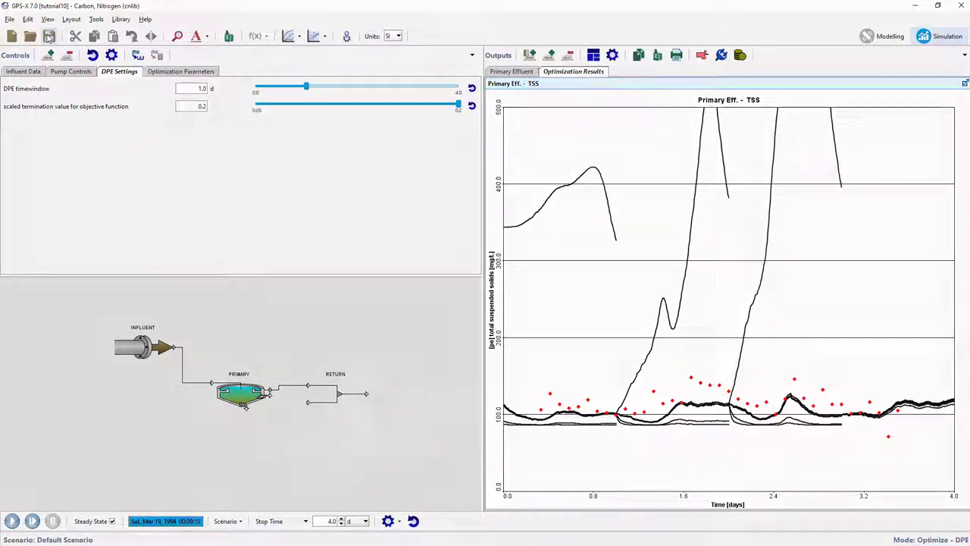